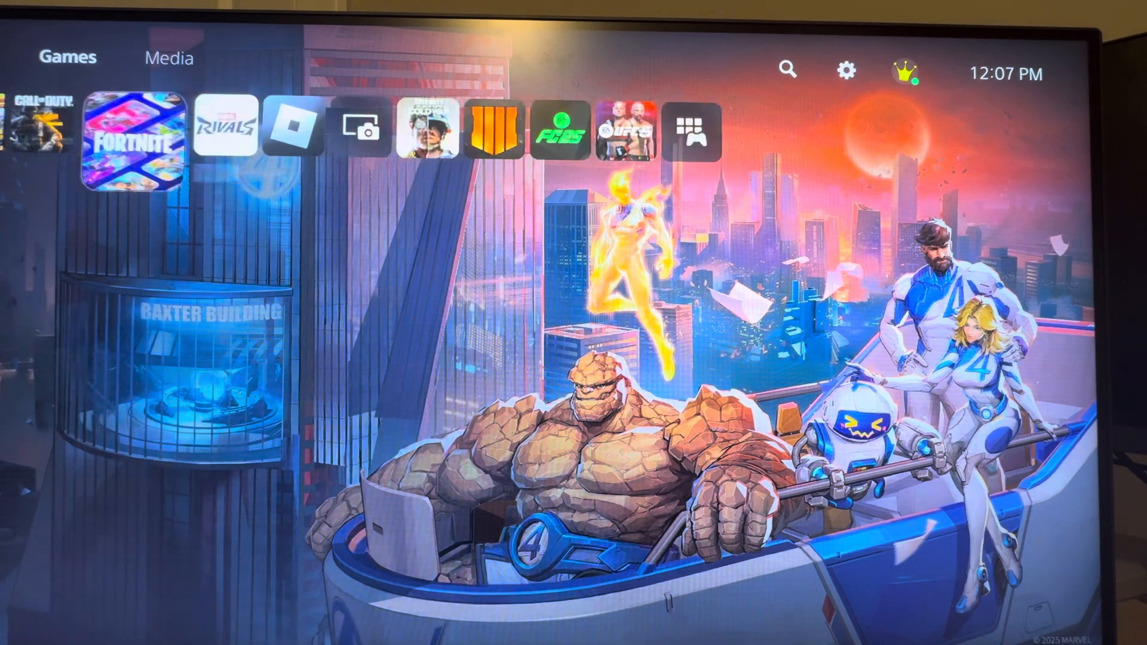
- Move along the home row to the Media Gallery tile
{"action": "key", "text": "Left"}
{"action": "key", "text": "Left"}
{"action": "key", "text": "Left"}
{"action": "key", "text": "Left"}
{"action": "key", "text": "Right"}
{"action": "key", "text": "Right"}
{"action": "key", "text": "Right"}
{"action": "key", "text": "Right"}
{"action": "key", "text": "Right"}
{"action": "key", "text": "Right"}
{"action": "key", "text": "Right"}
{"action": "key", "text": "Right"}
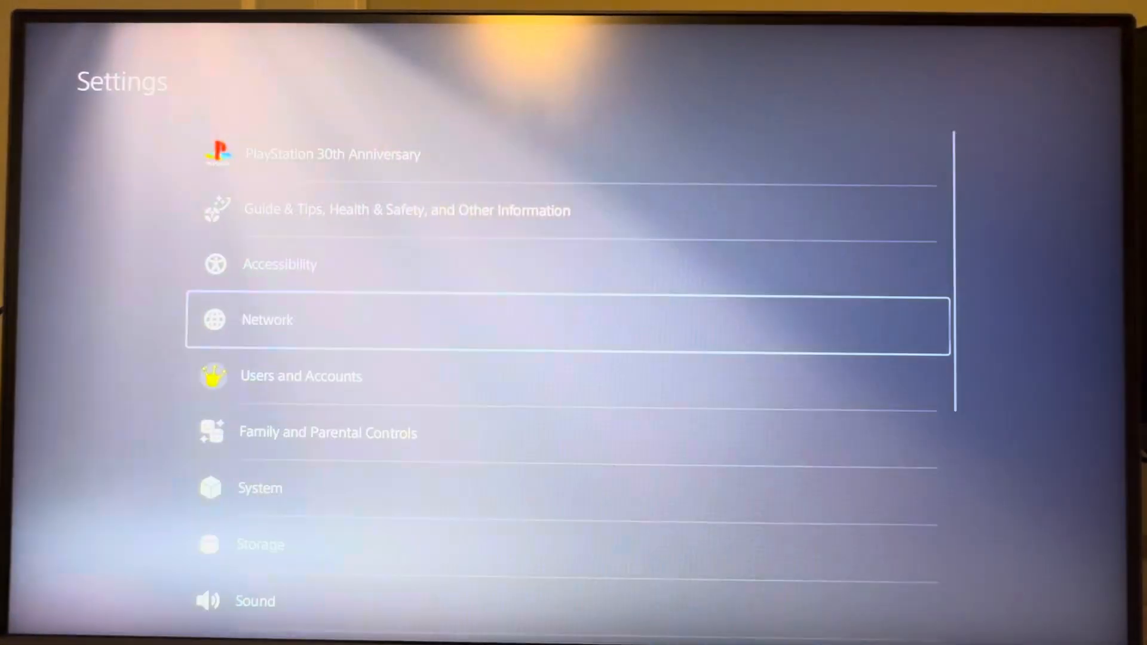
- Go to Screen and Video and move into its Video Output color options
{"action": "key", "text": "Down"}
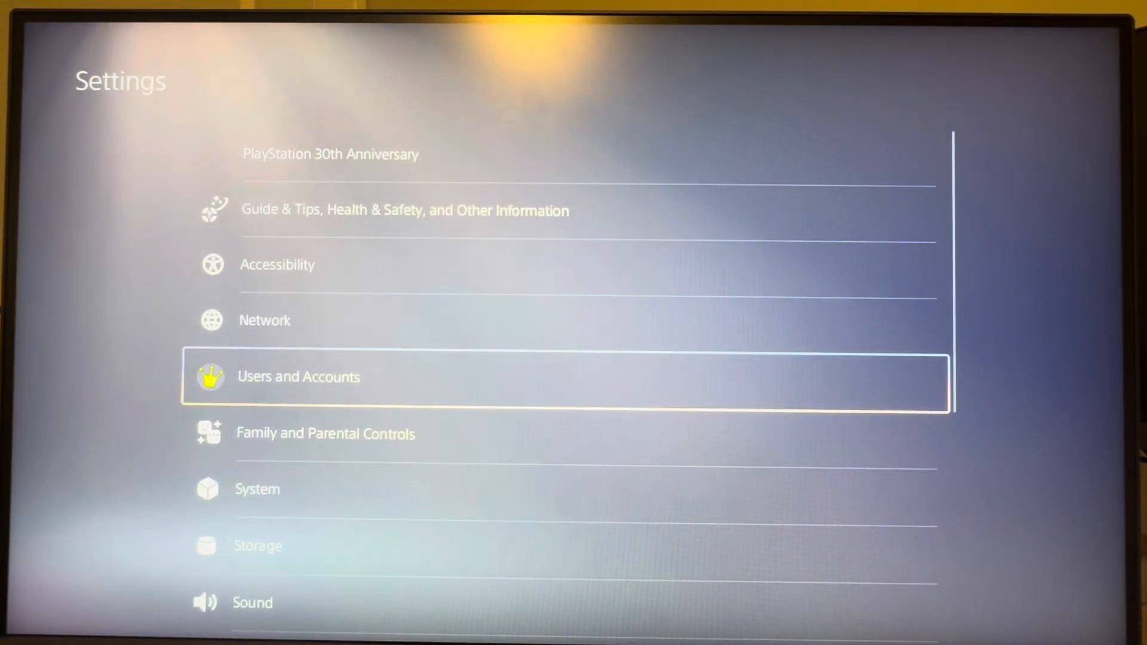
{"action": "key", "text": "Down"}
{"action": "key", "text": "Down"}
{"action": "key", "text": "Down"}
{"action": "key", "text": "Down"}
{"action": "key", "text": "Down"}
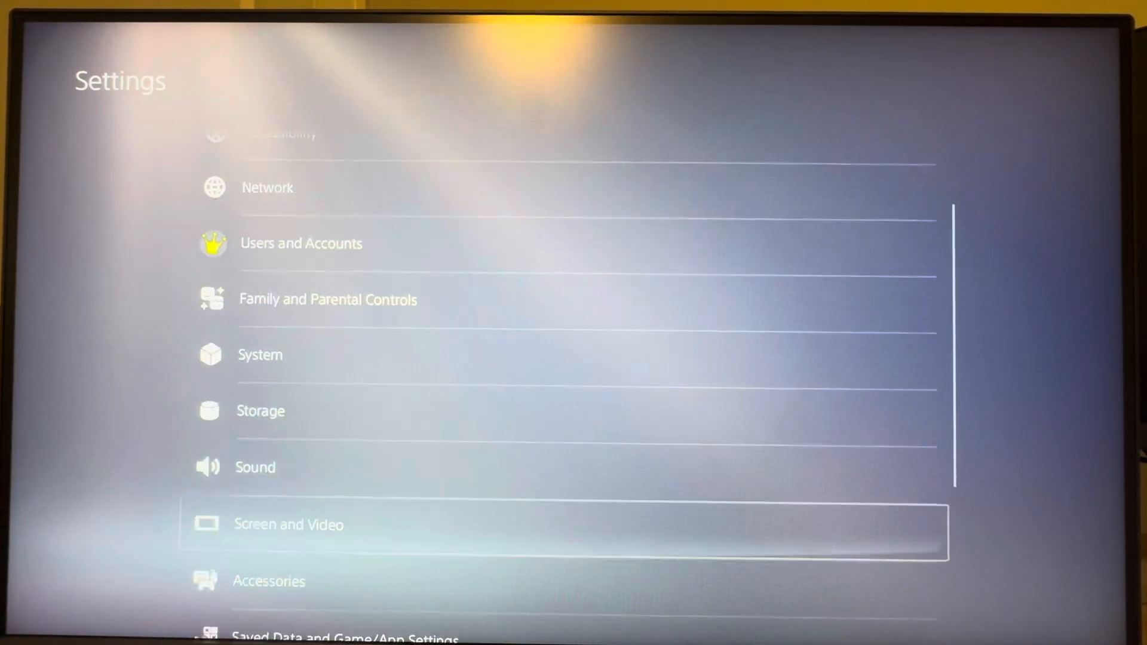
{"action": "key", "text": "Return"}
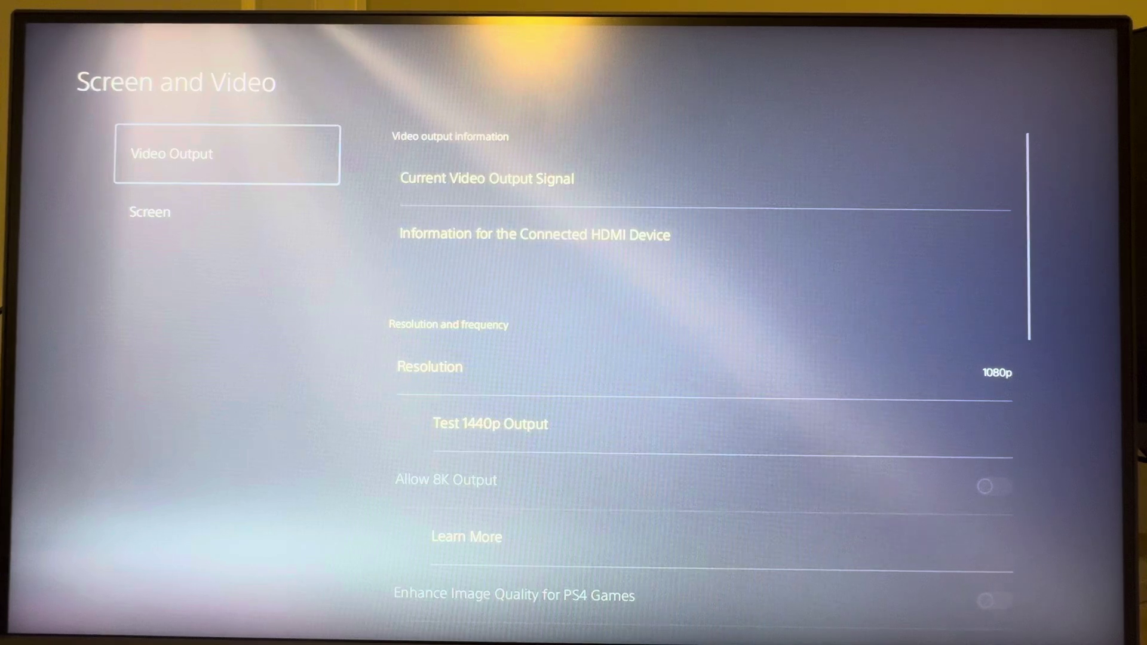
{"action": "key", "text": "Right"}
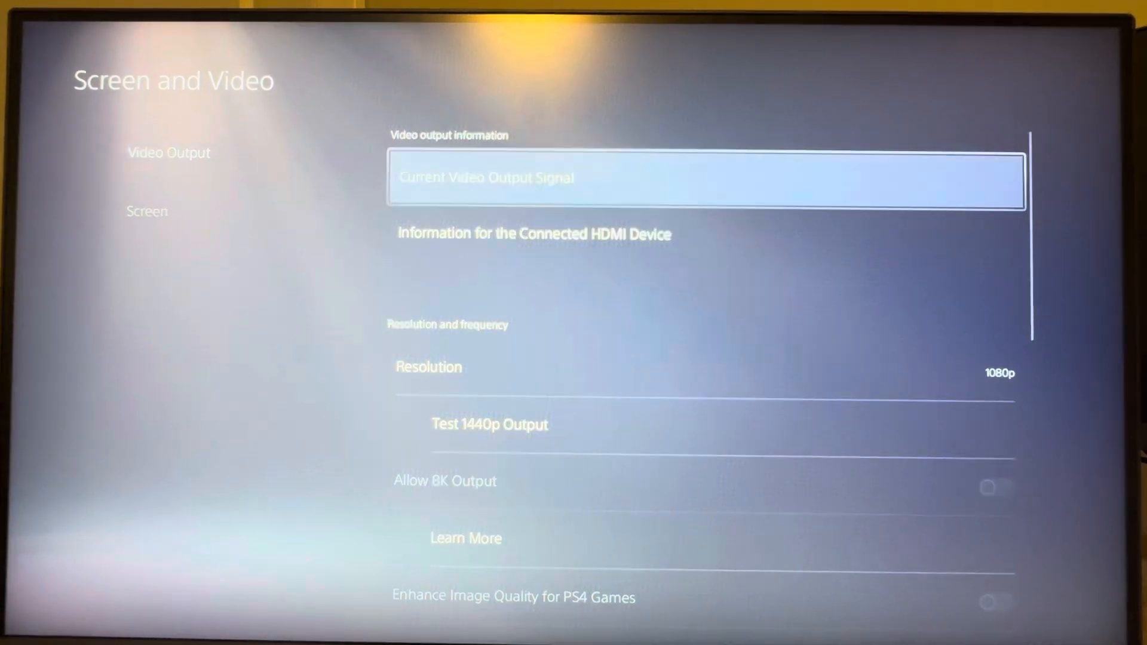
{"action": "key", "text": "Down"}
{"action": "key", "text": "Down"}
{"action": "key", "text": "Down"}
{"action": "key", "text": "Down"}
{"action": "key", "text": "Down"}
{"action": "key", "text": "Down"}
{"action": "key", "text": "Down"}
{"action": "key", "text": "Down"}
{"action": "key", "text": "Down"}
{"action": "key", "text": "Down"}
{"action": "key", "text": "Down"}
{"action": "key", "text": "Down"}
{"action": "key", "text": "Down"}
{"action": "key", "text": "Down"}
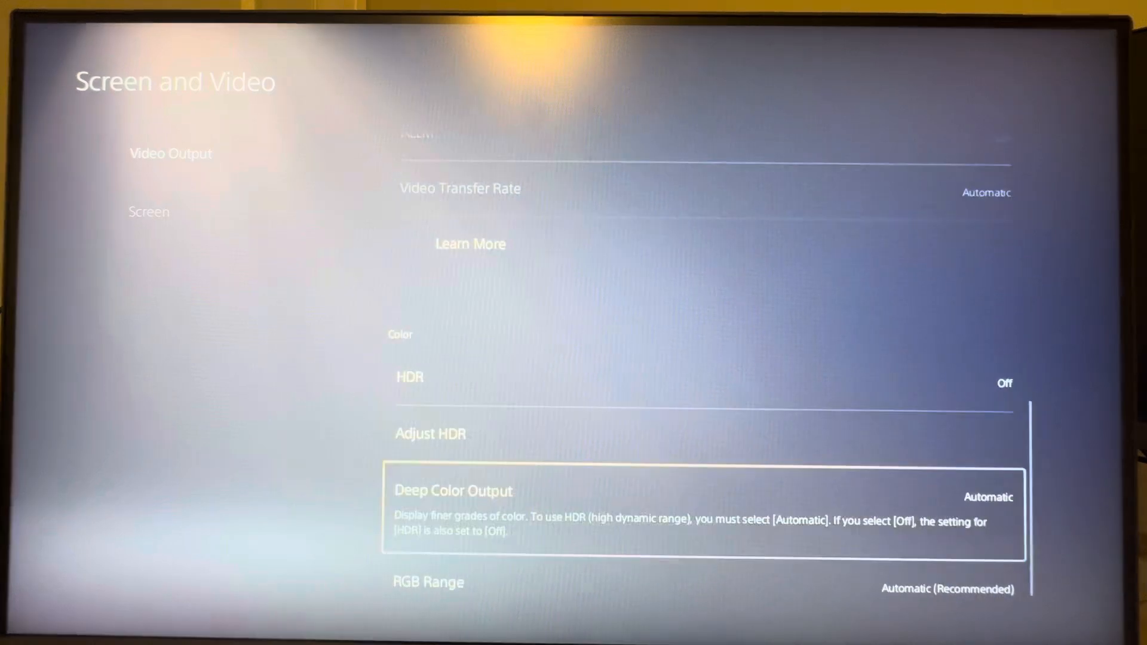
- Set HDR to Always On and start the Adjust HDR brightness calibration
{"action": "key", "text": "Up"}
{"action": "key", "text": "Up"}
{"action": "key", "text": "Return"}
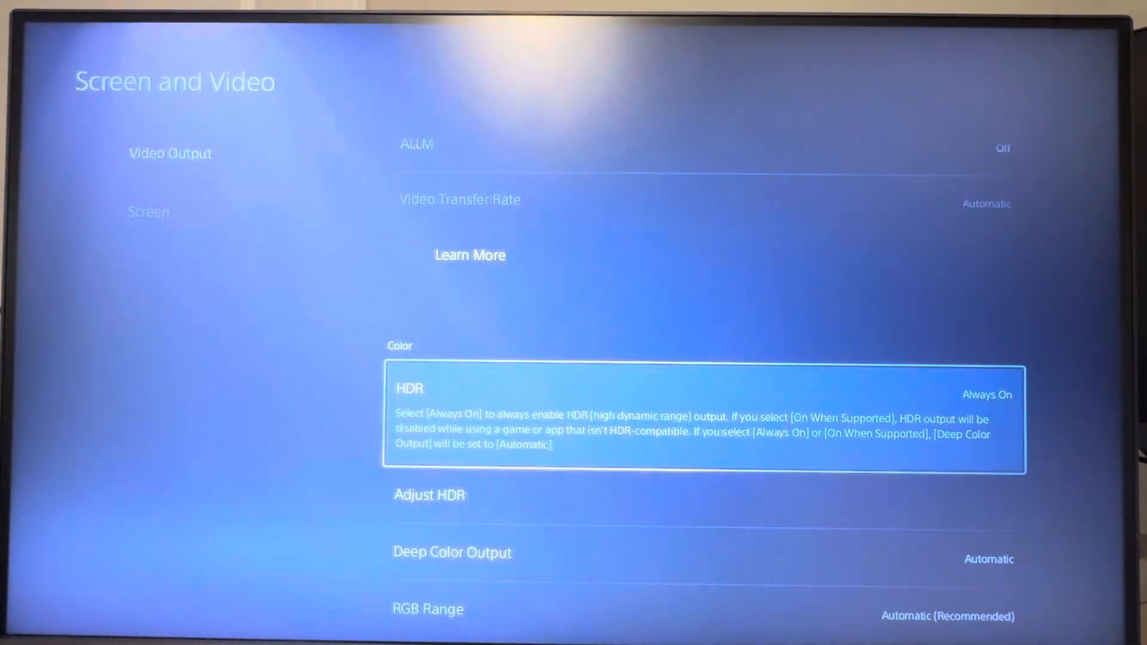
{"action": "key", "text": "Down"}
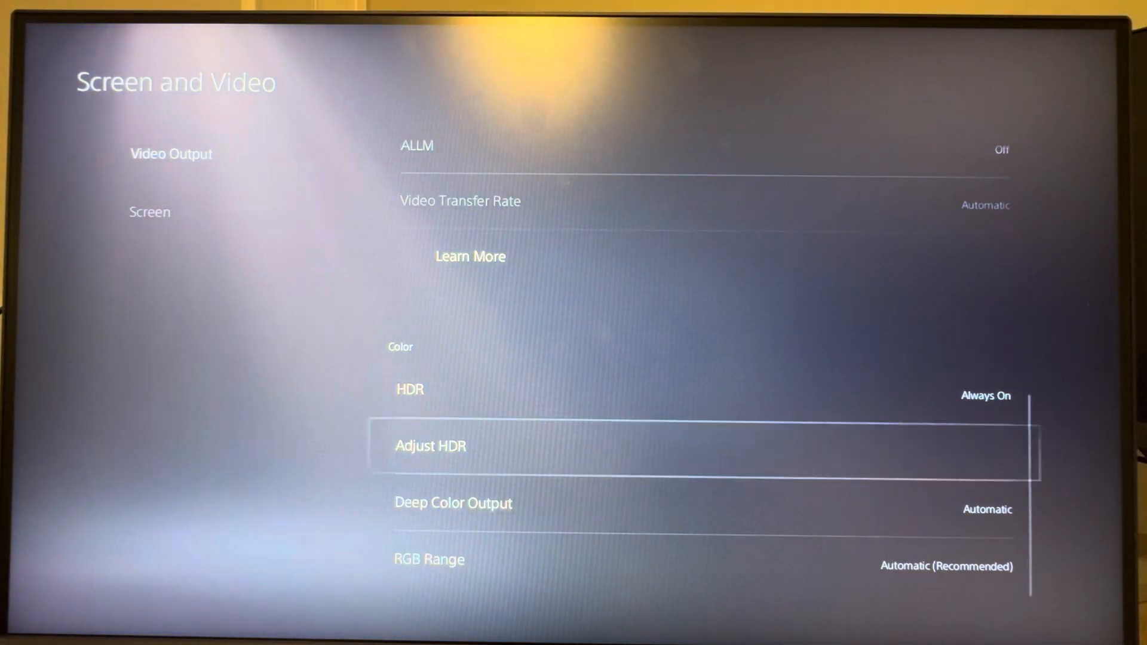
{"action": "key", "text": "Return"}
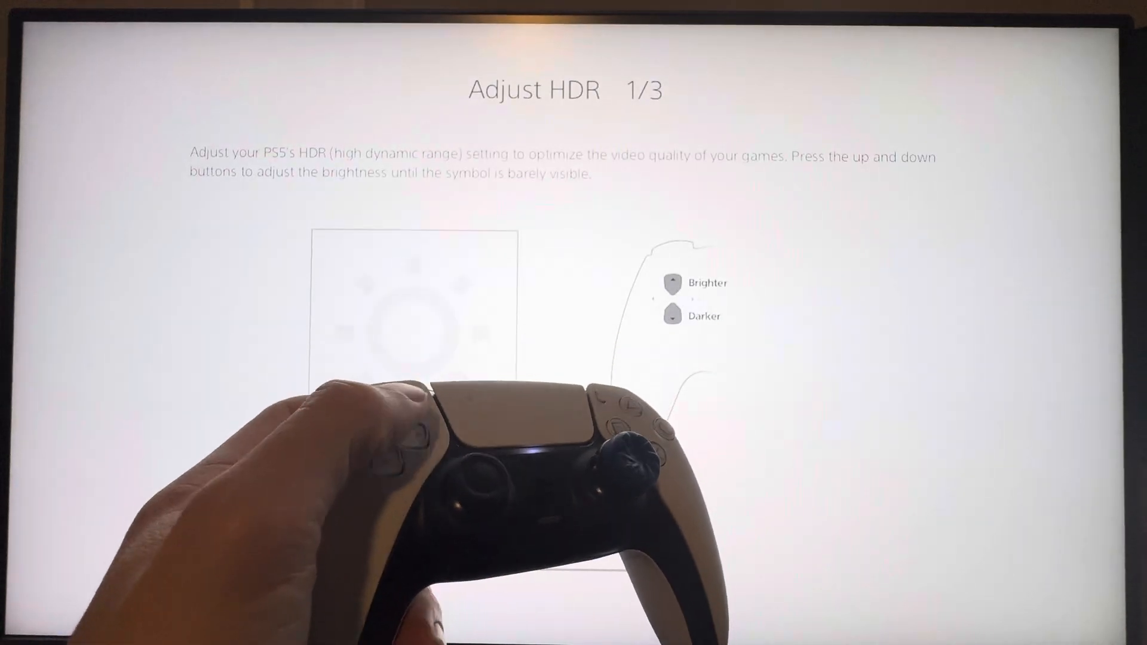
- Raise brightness until the symbol barely shows, accepting steps 1 and 2 of 3
{"action": "key", "text": "Up"}
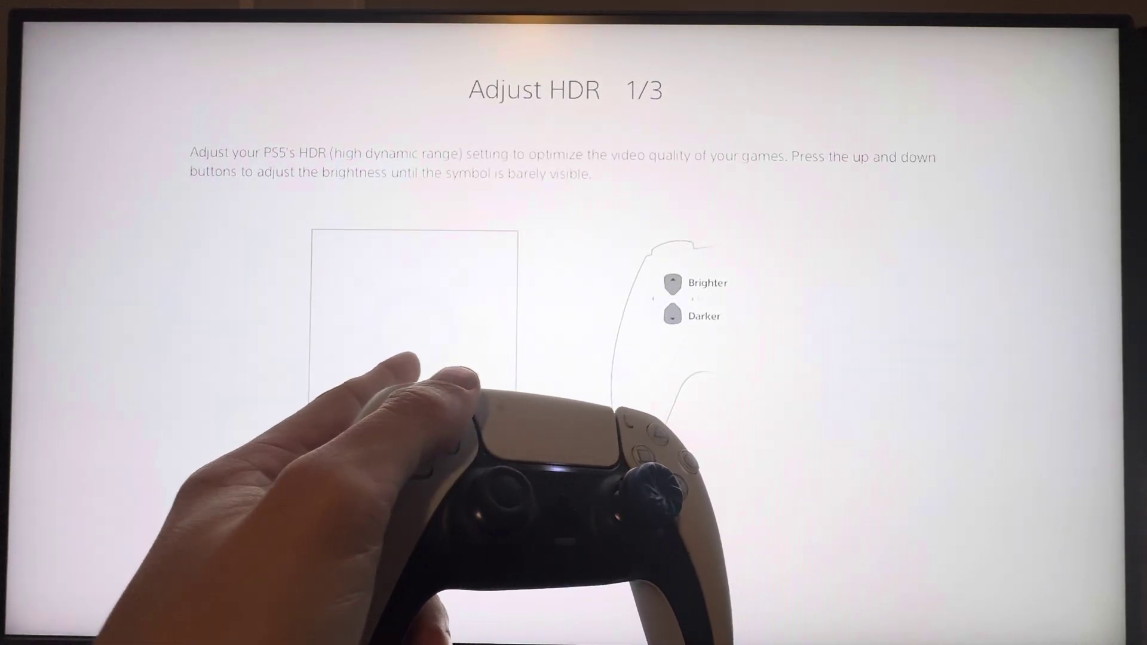
{"action": "key", "text": "Return"}
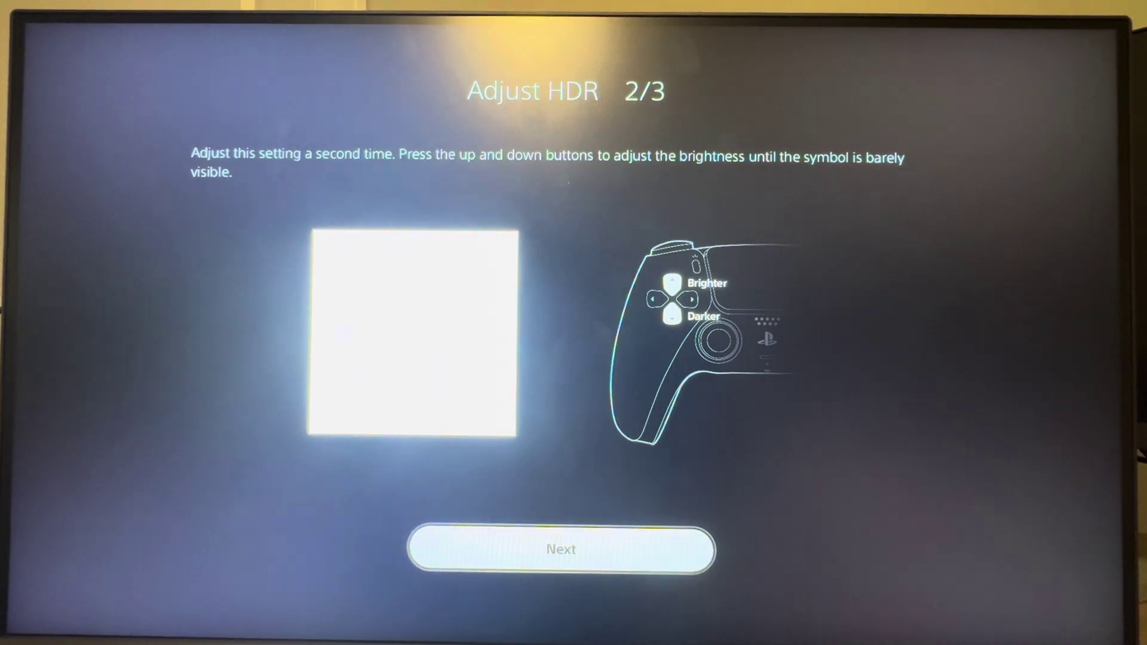
{"action": "key", "text": "Return"}
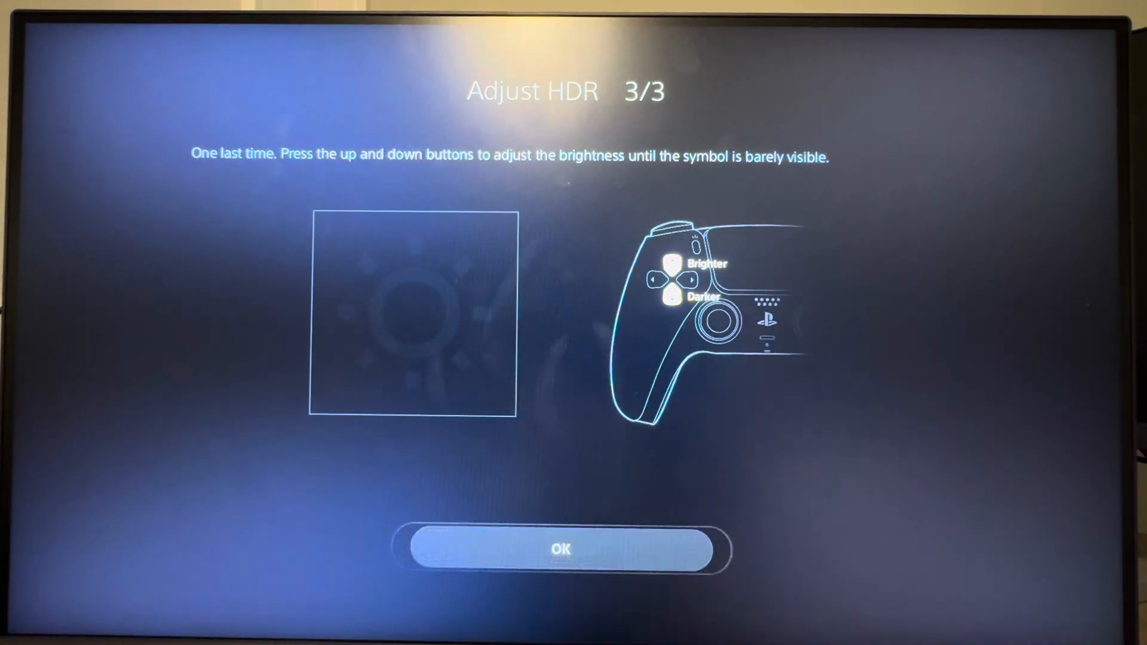
- Accept step 3 of 3 and return to Screen and Video with HDR Always On
{"action": "key", "text": "Return"}
{"action": "key", "text": "Up"}
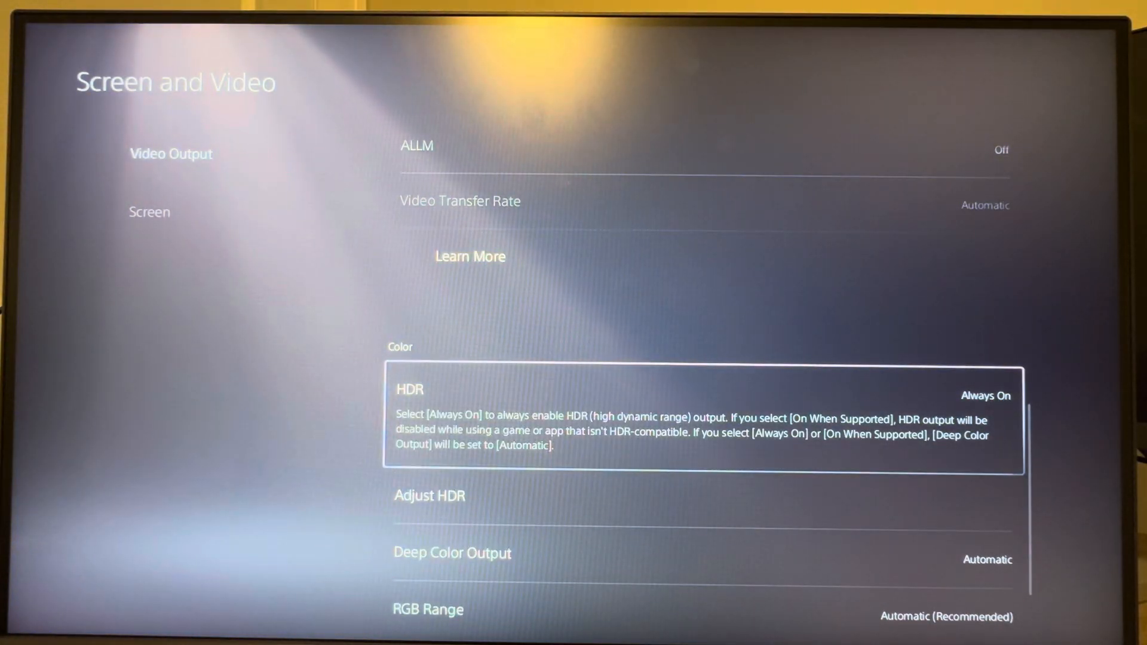